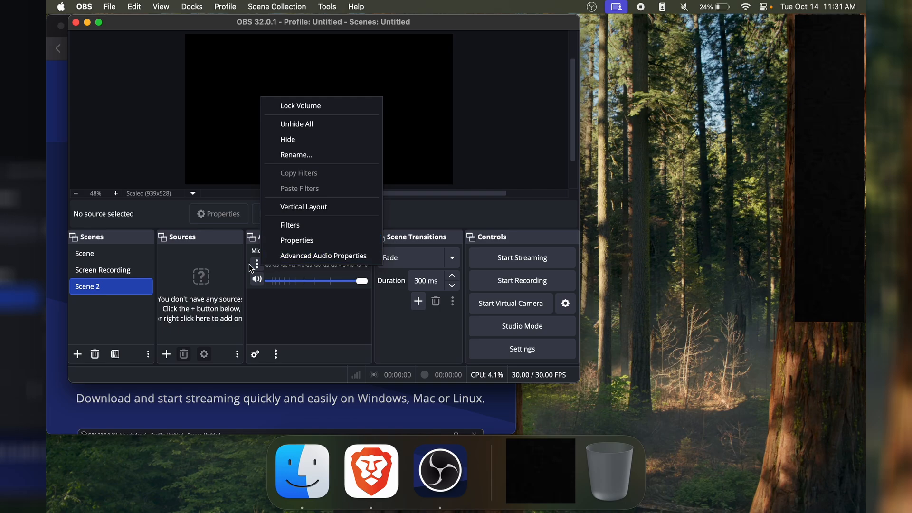
- Set the Mic/Aux audio device to HyperX Quadcast in its properties
left_click(278, 242)
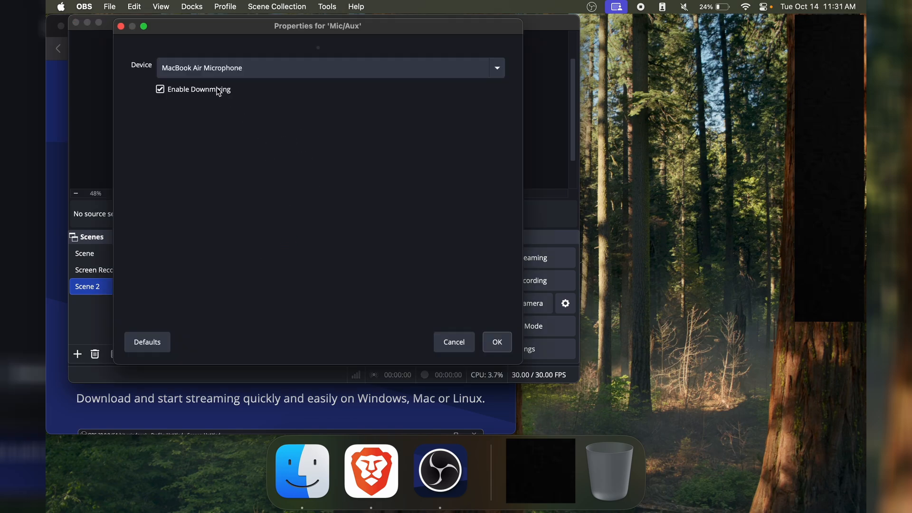
left_click(182, 72)
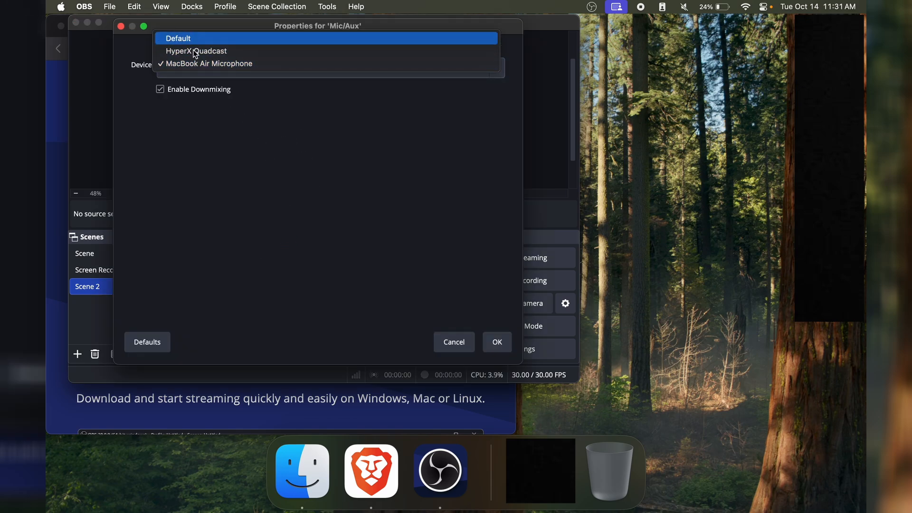
left_click(184, 50)
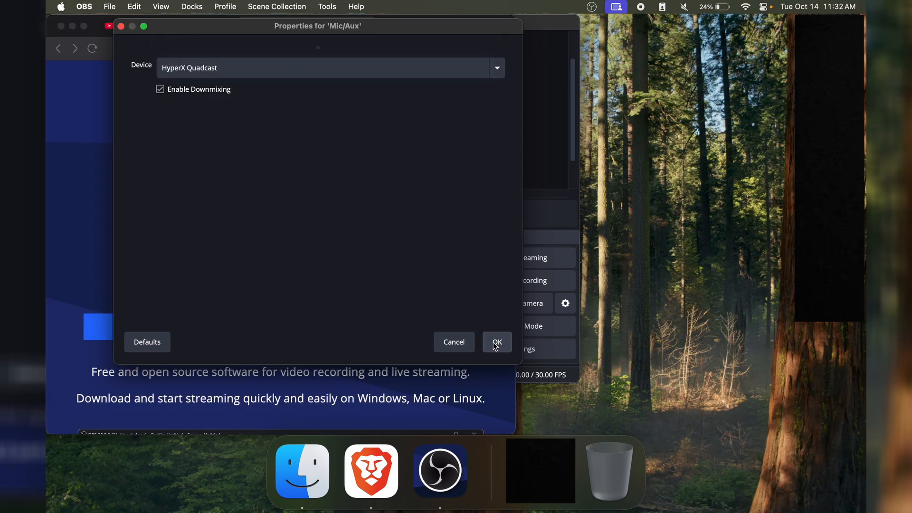
left_click(497, 342)
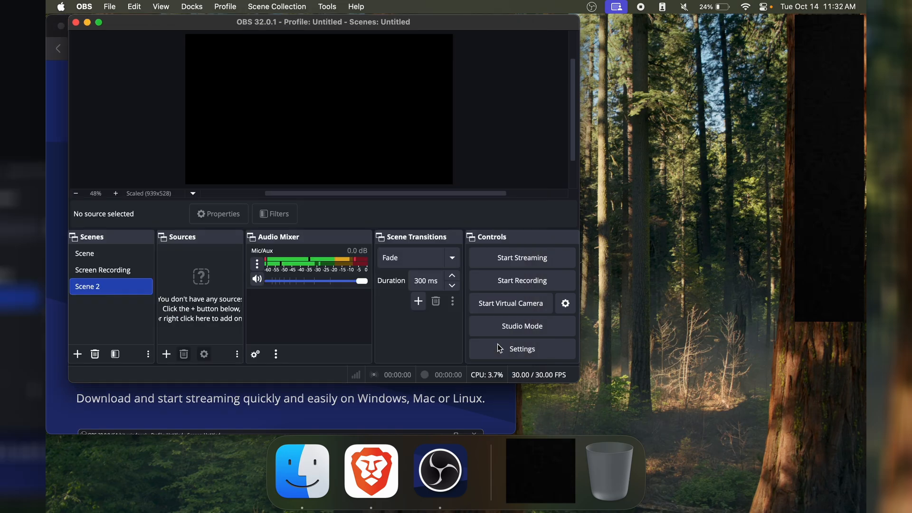
- Add a new macOS Screen Capture source named macOS Screen Capture 2 to Scene 2
left_click(167, 354)
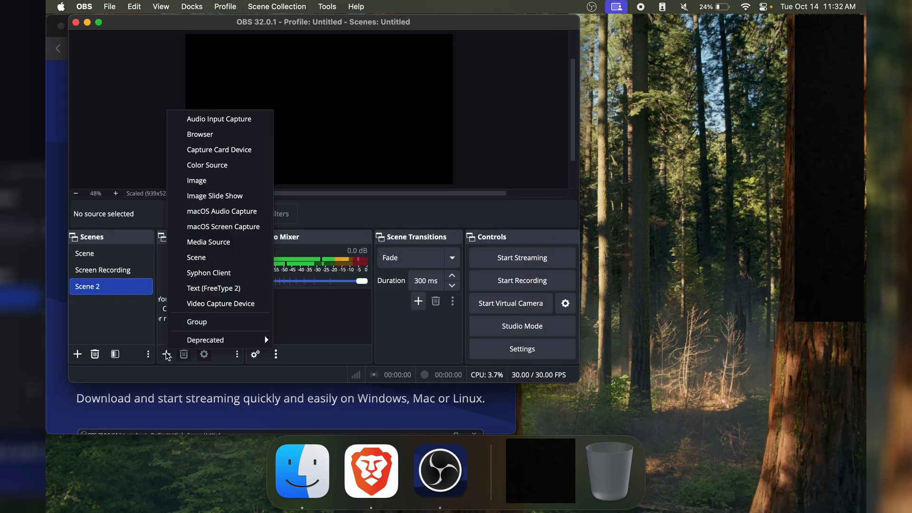
left_click(222, 227)
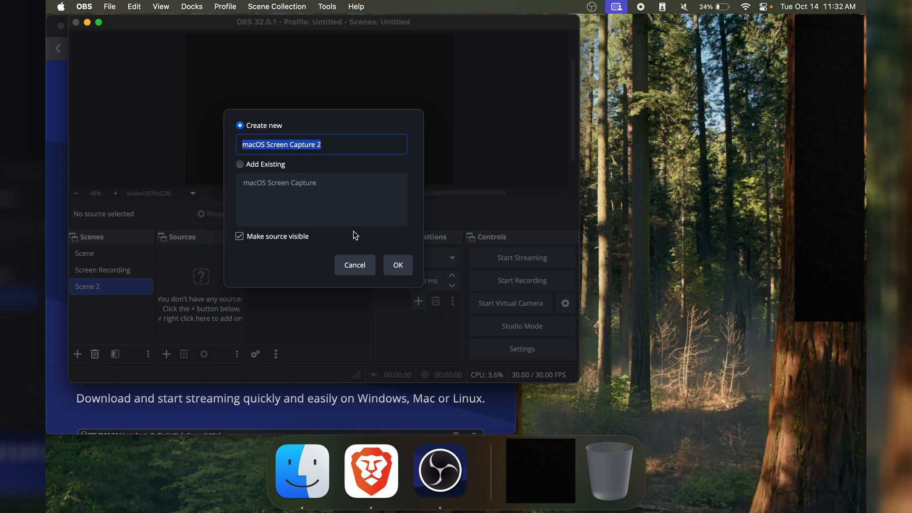
left_click(393, 263)
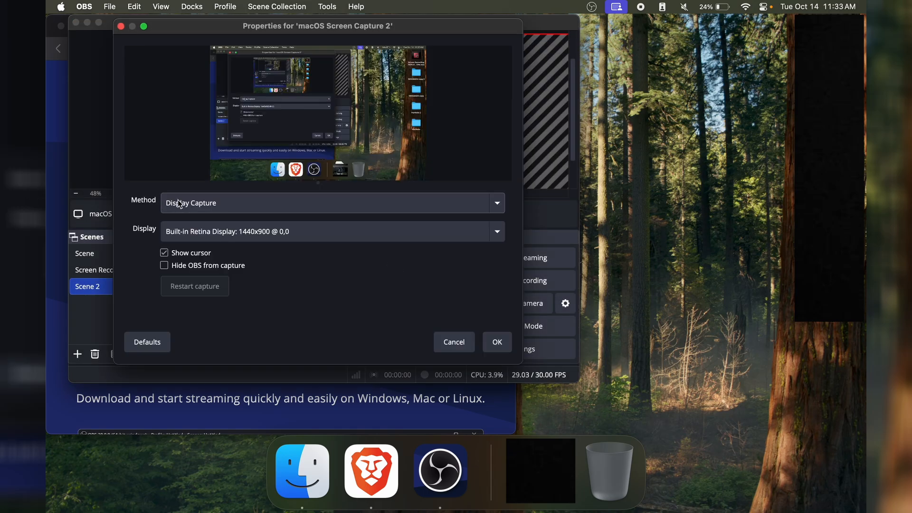
- Try Application Capture as the source's capture method, return it to Display Capture, and review the available methods
left_click(178, 201)
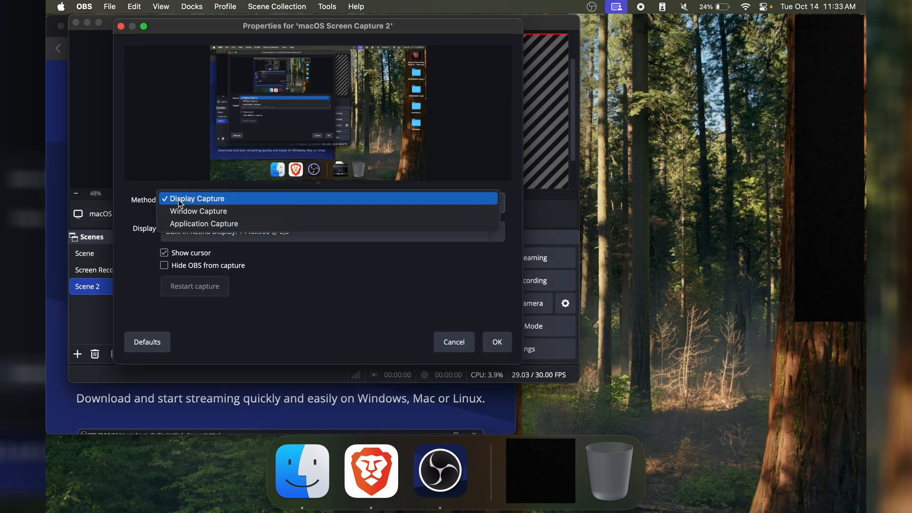
left_click(208, 224)
left_click(205, 198)
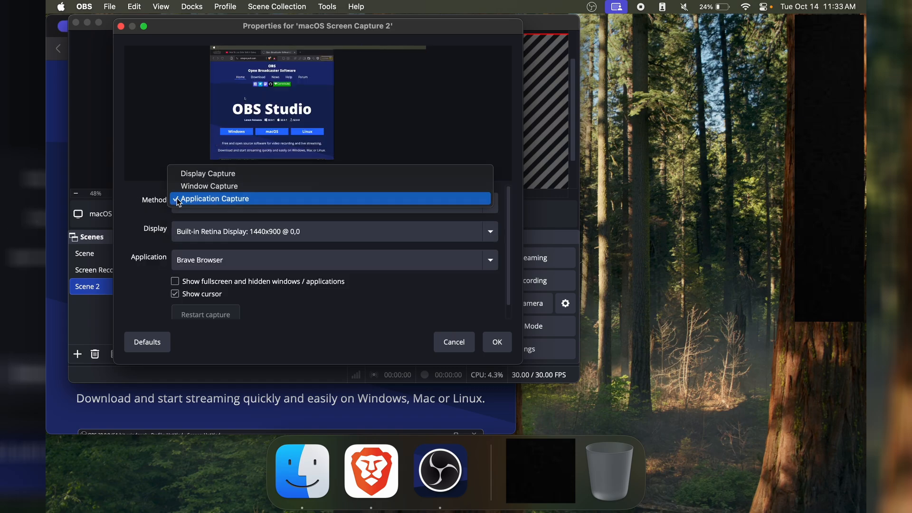
left_click(195, 173)
left_click(207, 198)
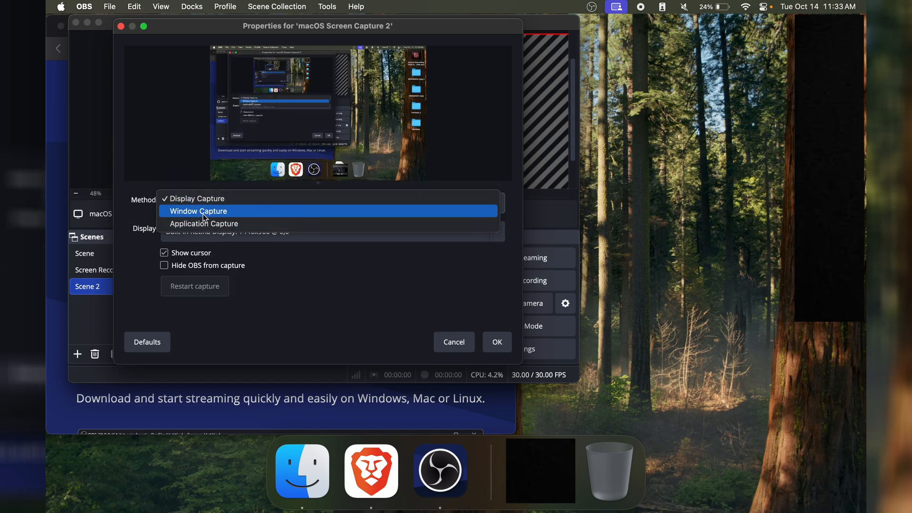
left_click(179, 201)
left_click(178, 206)
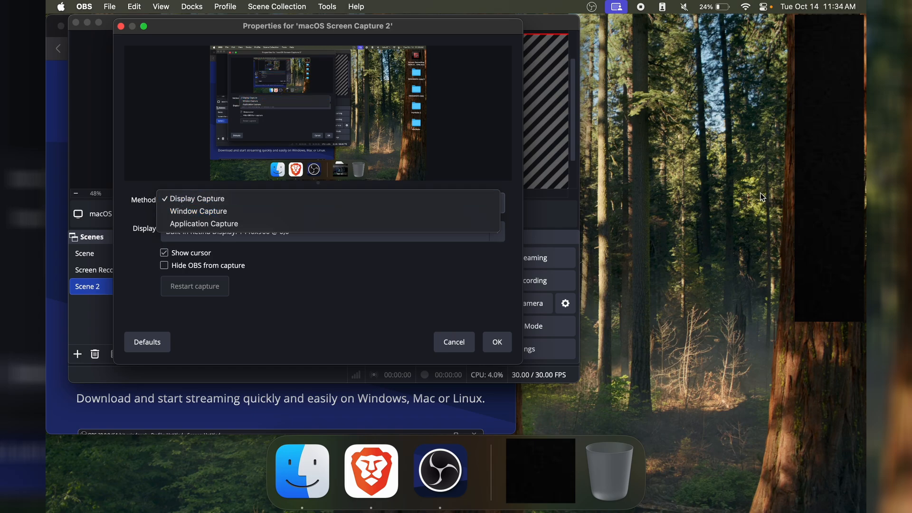
- Set the source's method to Application Capture with OBS Studio as the captured application
left_click(204, 223)
left_click(183, 203)
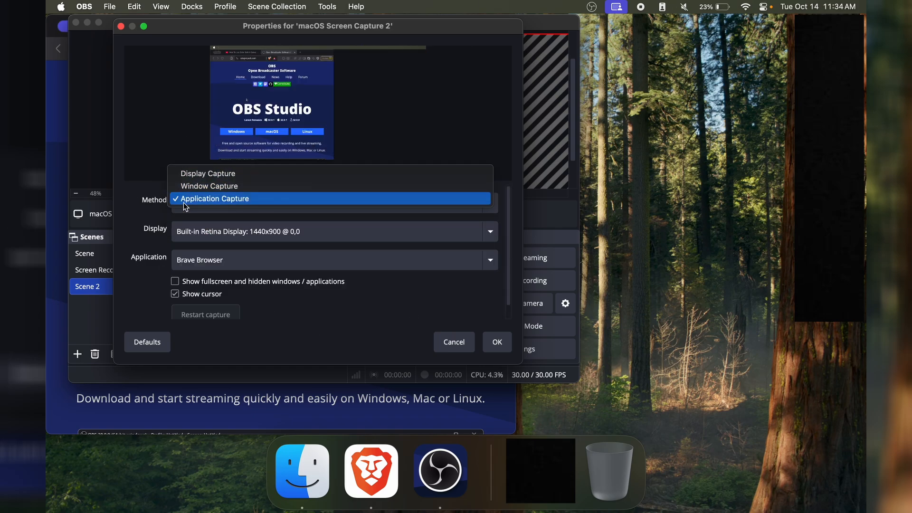
left_click(155, 214)
left_click(199, 260)
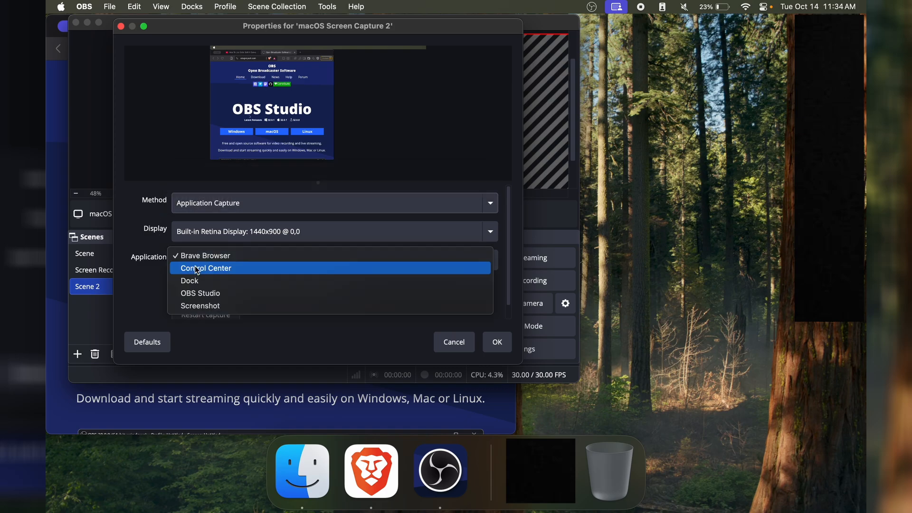
left_click(204, 293)
- Move the main OBS window and the source properties dialog aside to uncover the browser window
left_click_drag(548, 26, 860, 82)
left_click(255, 28)
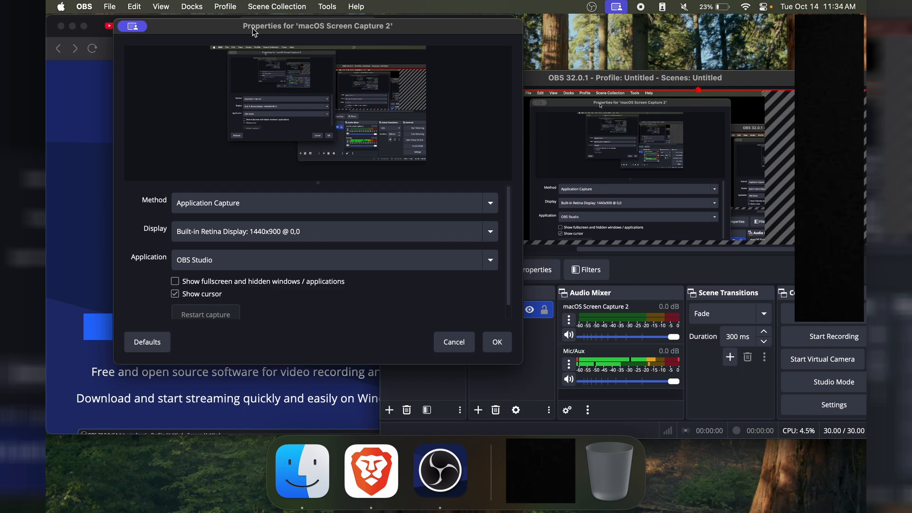
left_click_drag(255, 27, 439, 28)
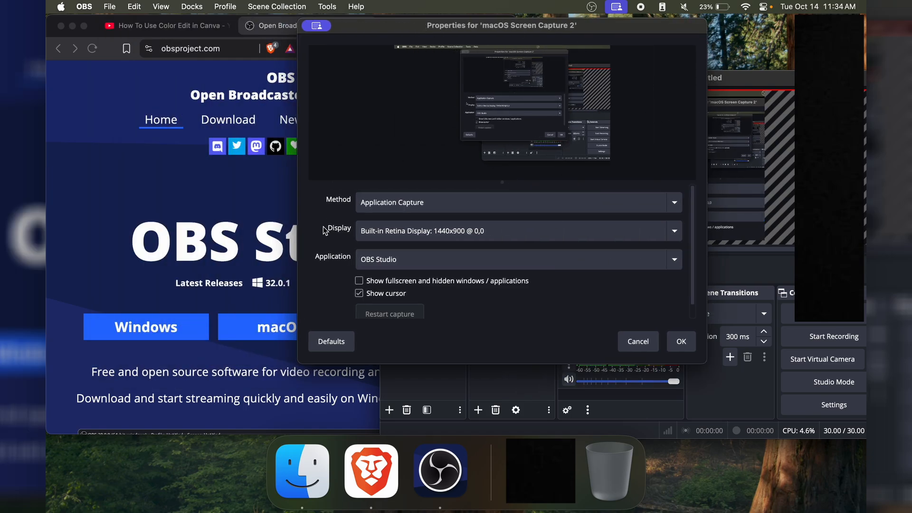
- Set the captured application to Brave Browser
left_click(392, 259)
left_click(398, 214)
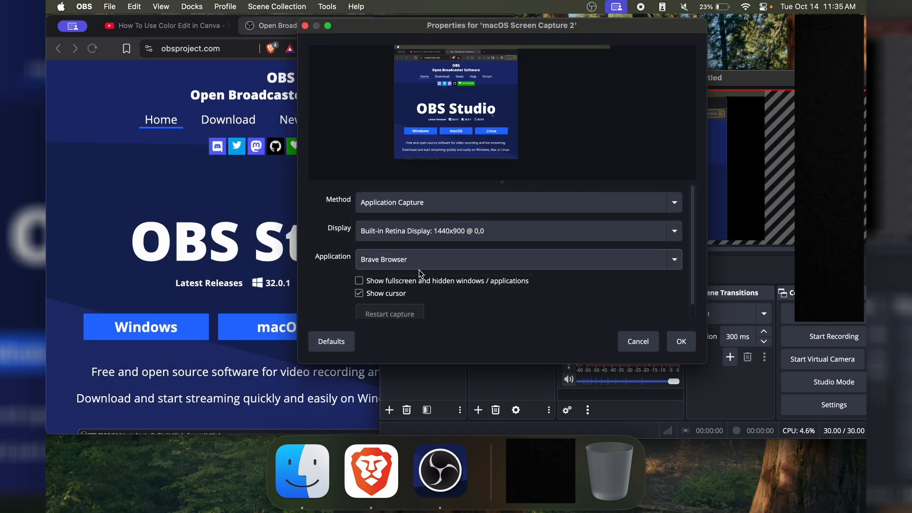
left_click(234, 197)
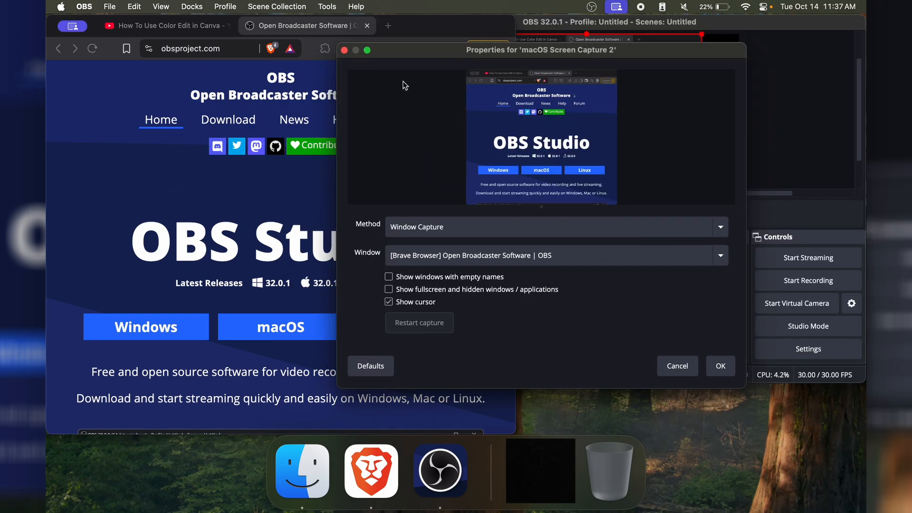
- Capture the OBS Studio properties dialog as the source window and move the dialog to uncover the main preview
left_click(426, 254)
left_click(438, 406)
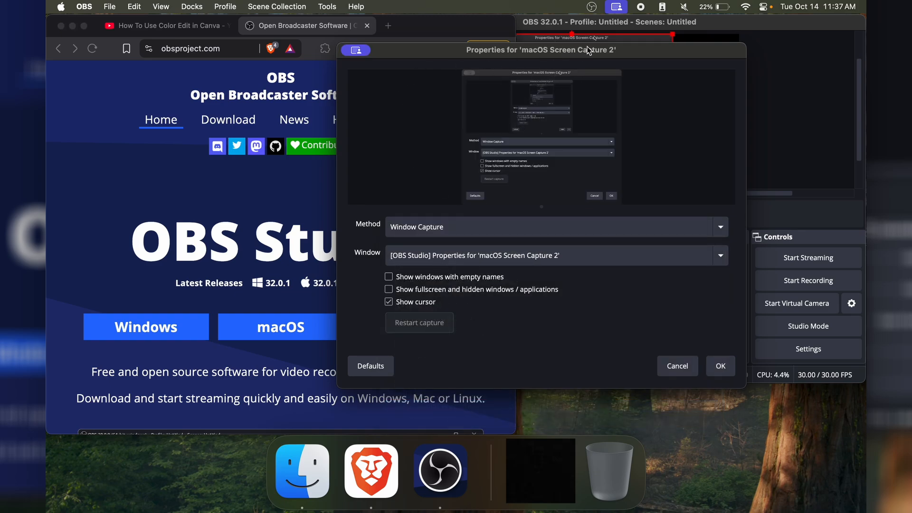
left_click_drag(587, 50, 432, 61)
left_click(592, 151)
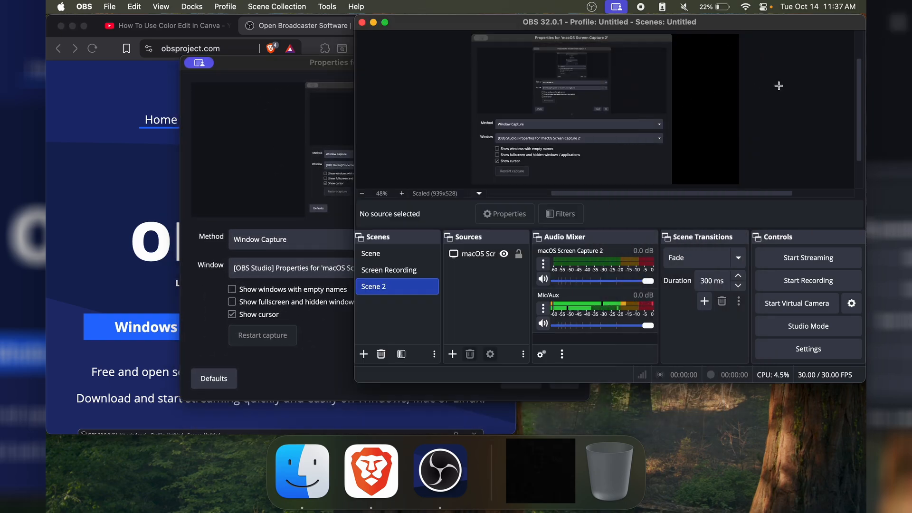
- Set the captured window to the main OBS 32.0.1 window and bring its preview to the front
left_click(288, 199)
left_click(286, 265)
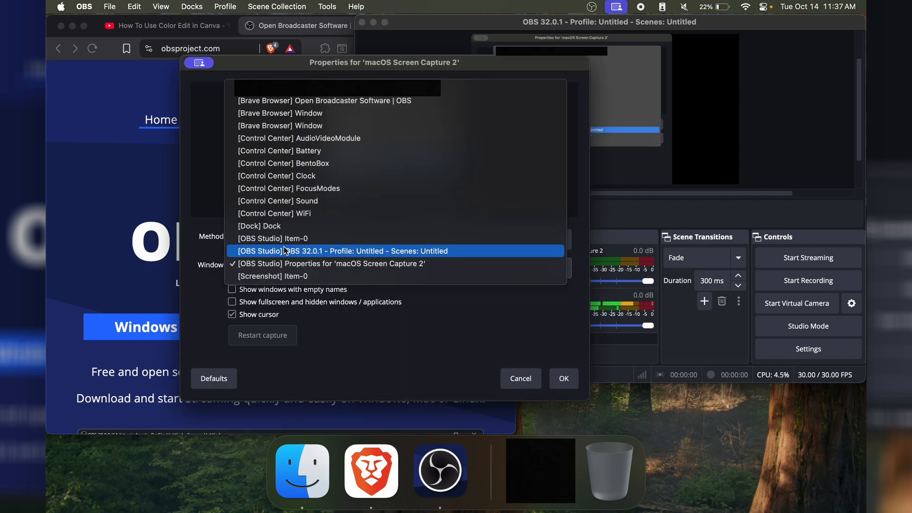
left_click(285, 251)
left_click(710, 129)
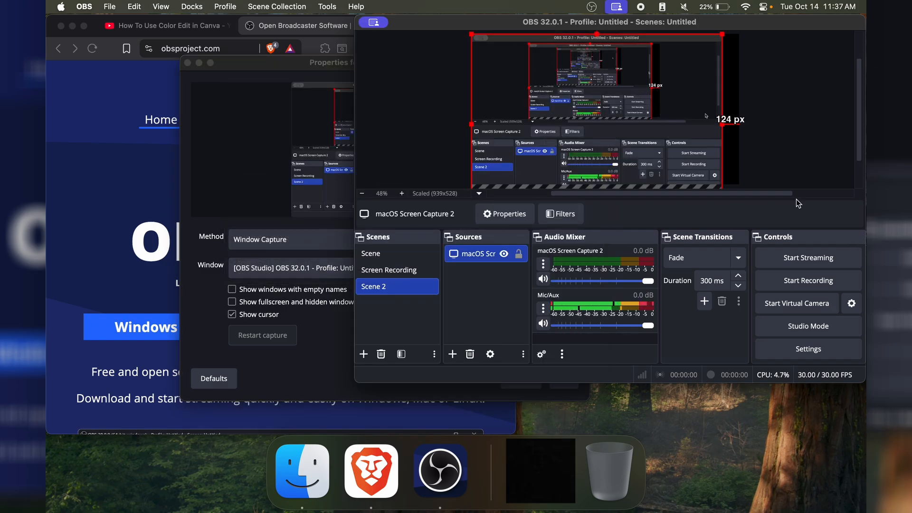
- Try the Dock and the Control Center FocusModes item as the captured window
left_click(319, 183)
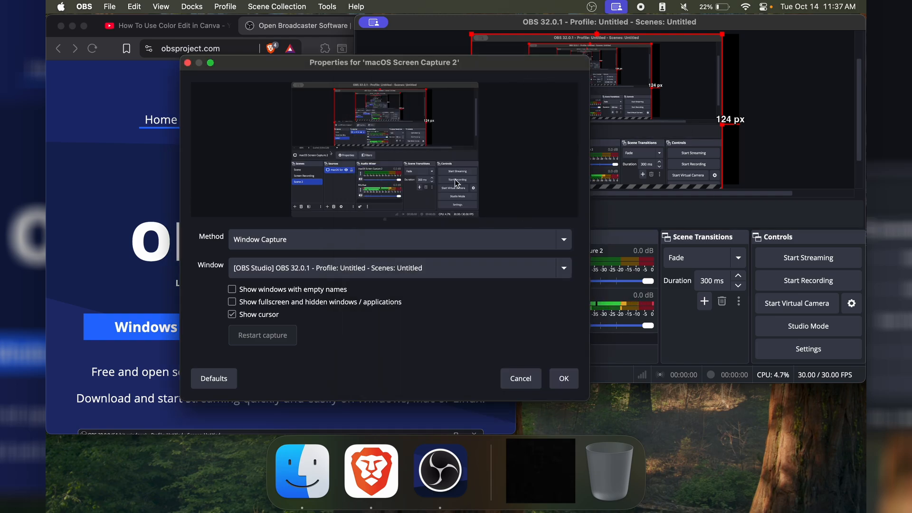
left_click(302, 272)
left_click(270, 255)
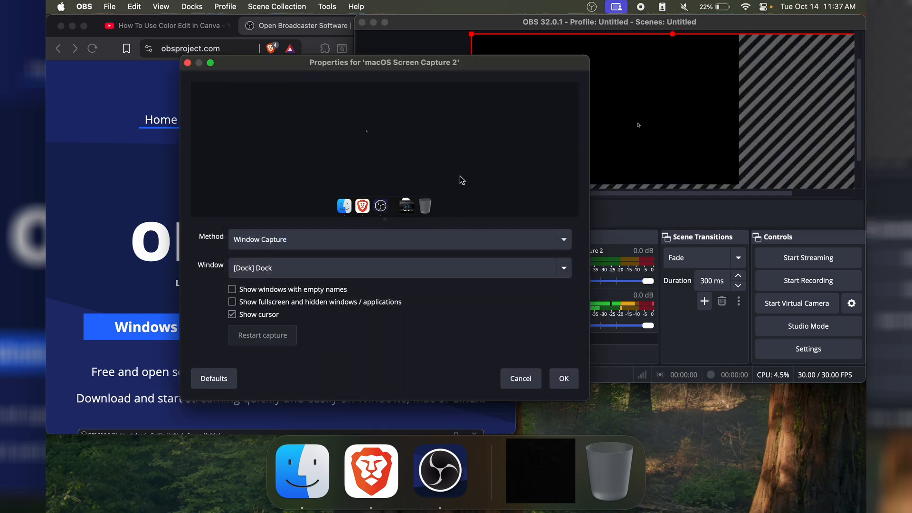
left_click(365, 268)
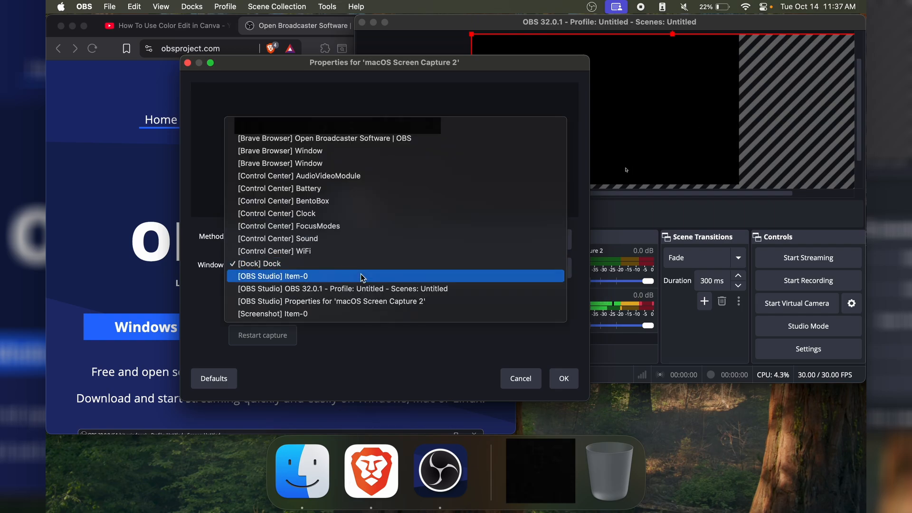
left_click(327, 227)
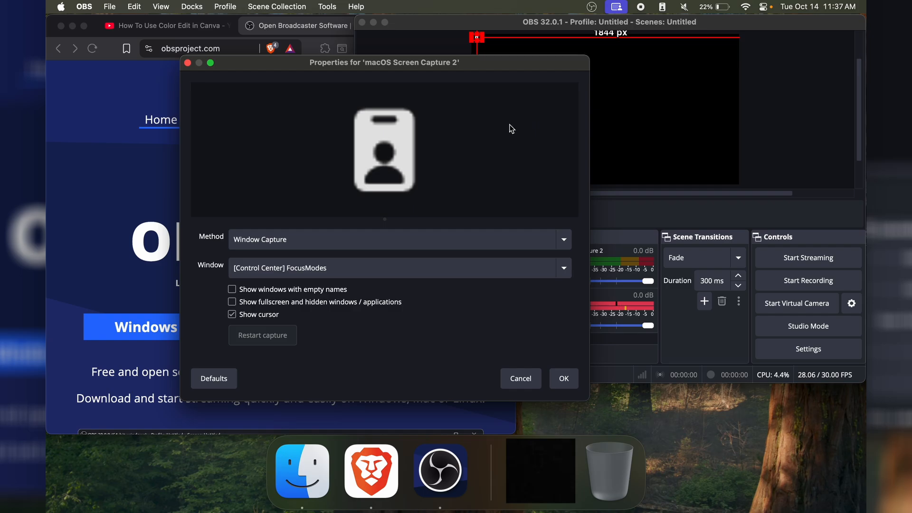
- Set the source's capture method to Display Capture
left_click(262, 239)
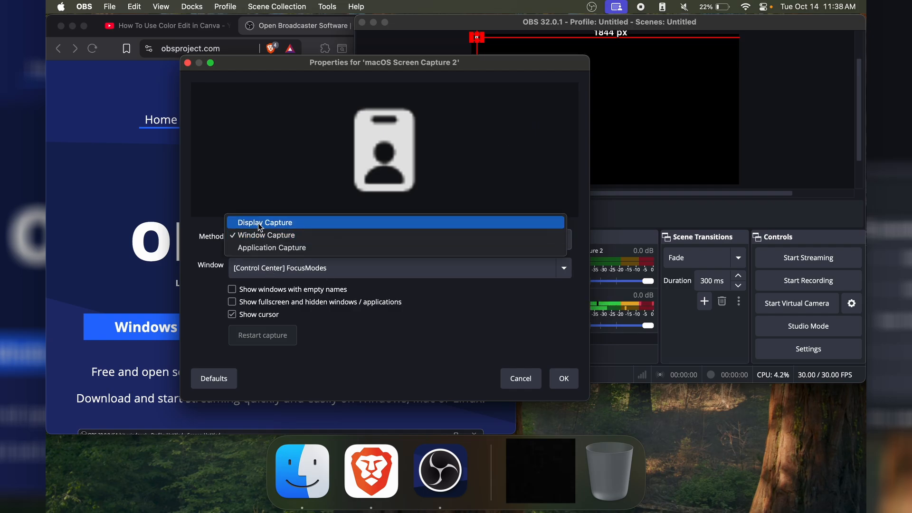
left_click(258, 223)
left_click(256, 242)
left_click(234, 198)
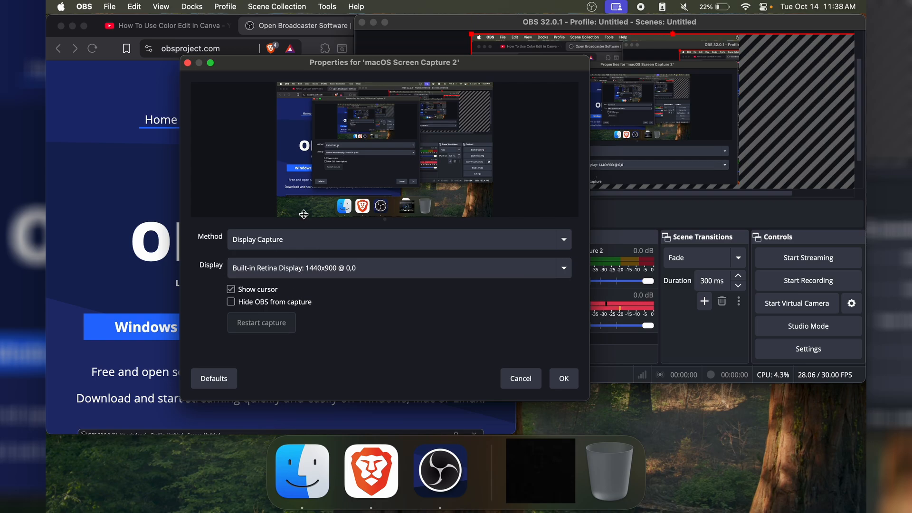
- Turn hiding OBS from the capture on and back off, and check which displays are available
left_click(251, 302)
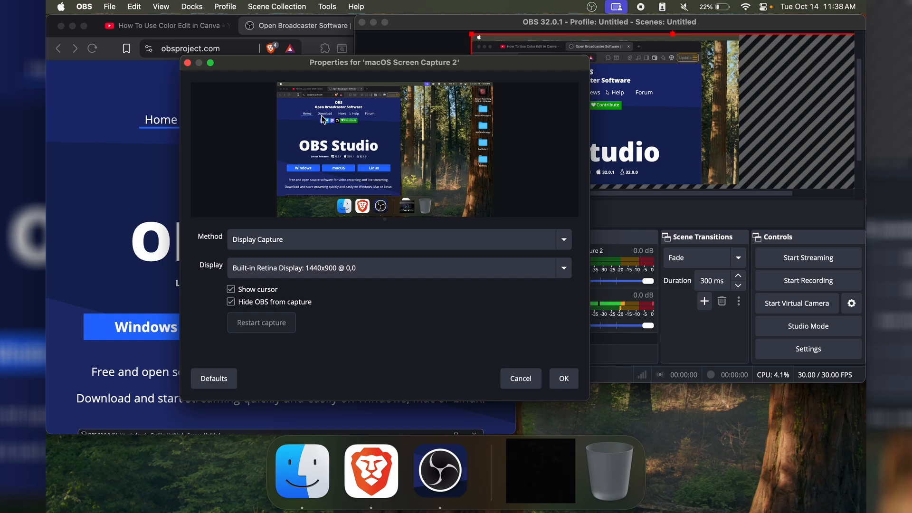
left_click(233, 302)
left_click(249, 272)
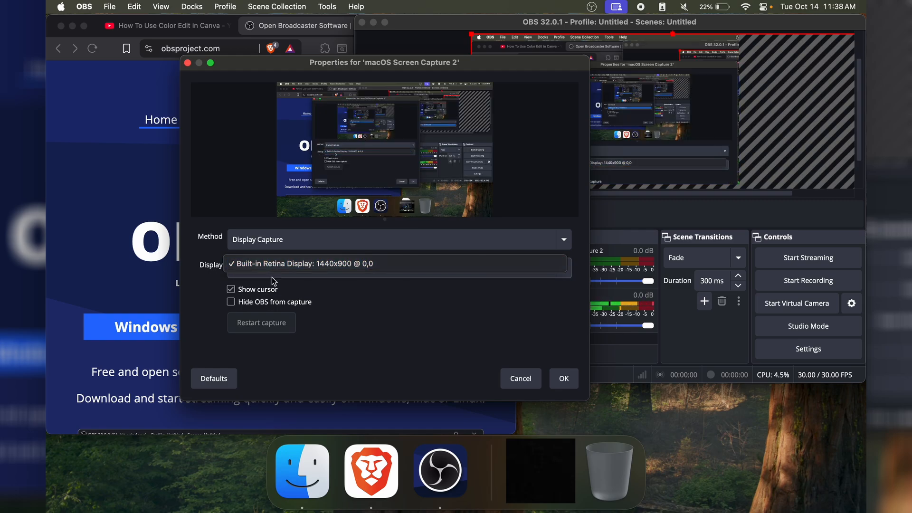
left_click(326, 320)
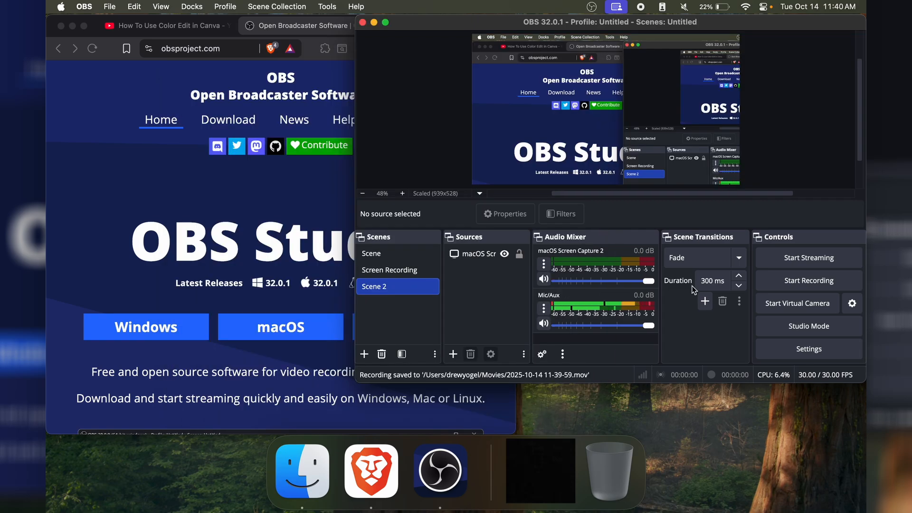
- Record a short clip of the display with the YouTube video showing, and stop the recording
left_click(782, 278)
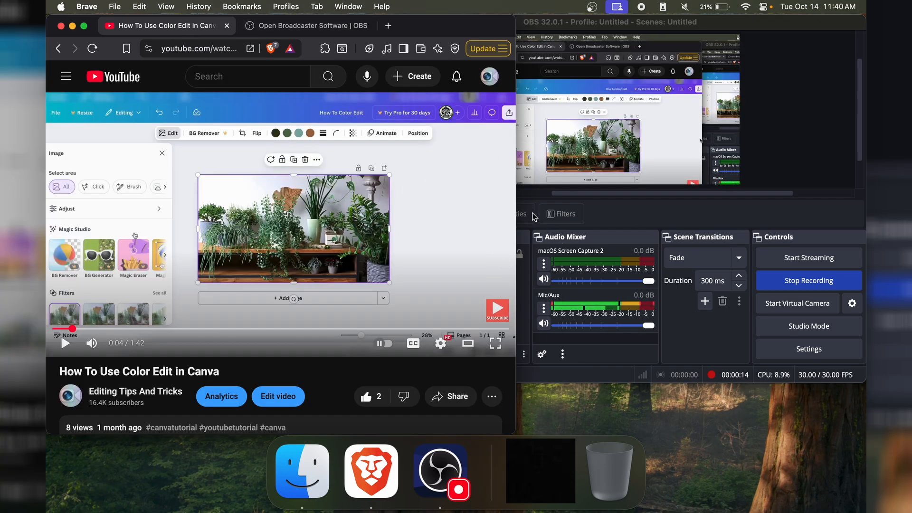
left_click(449, 199)
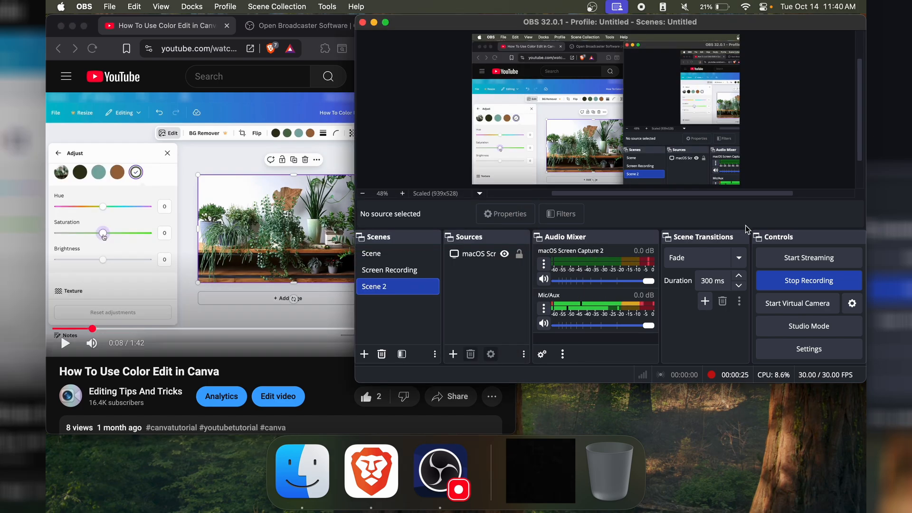
left_click(786, 284)
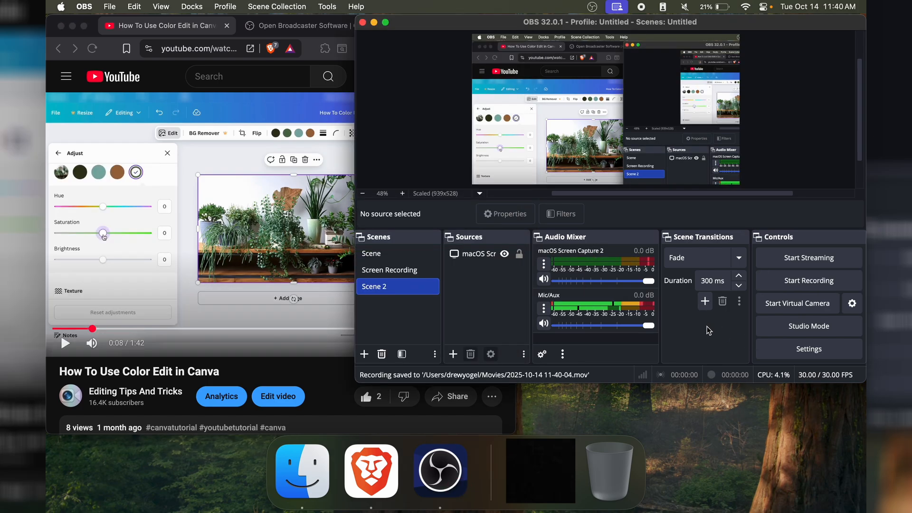
- Open the Output settings to check the recording path
left_click(788, 351)
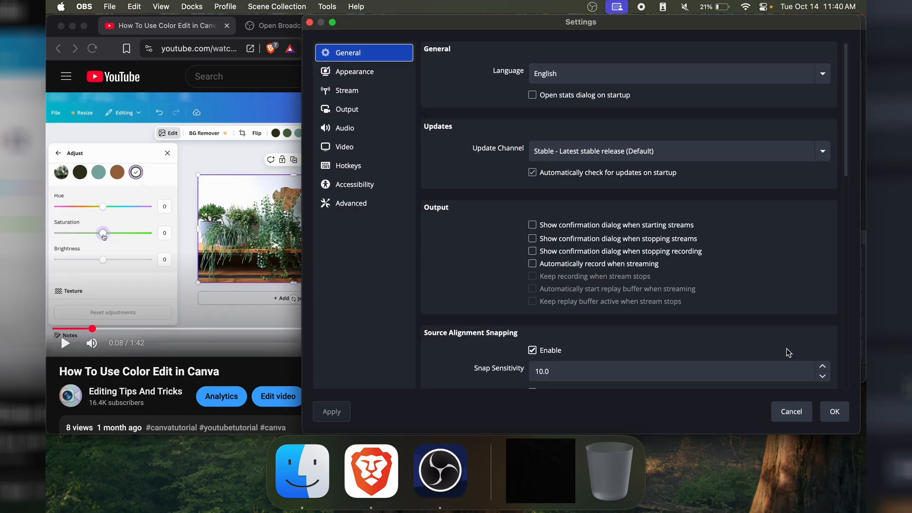
left_click(350, 112)
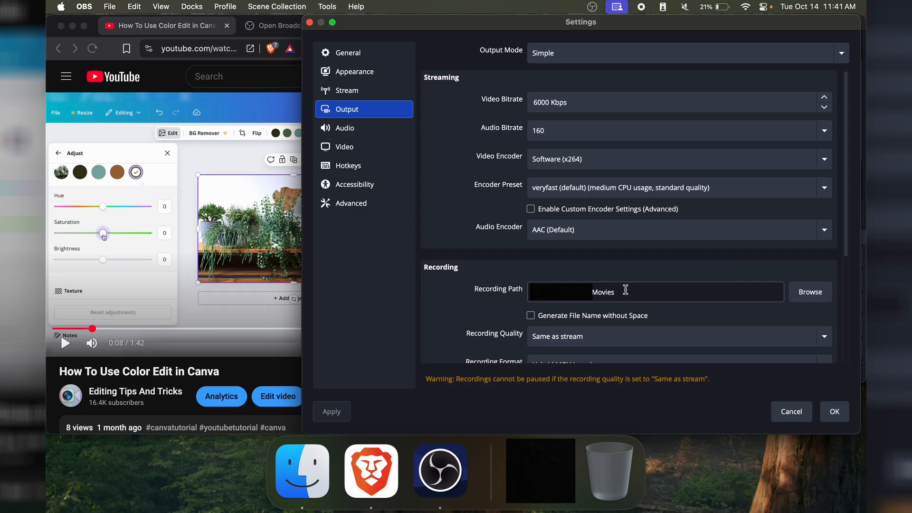
left_click_drag(638, 292, 444, 291)
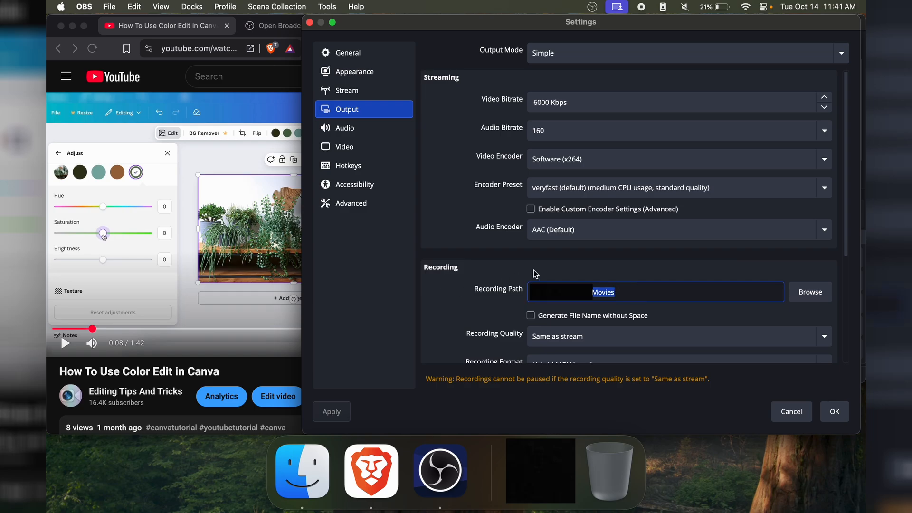
key("super+space")
type("Movies")
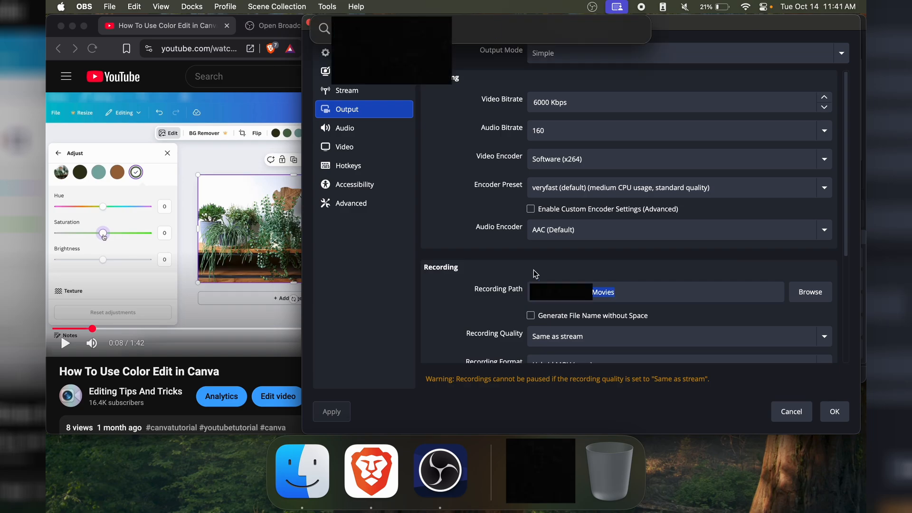
left_click(457, 115)
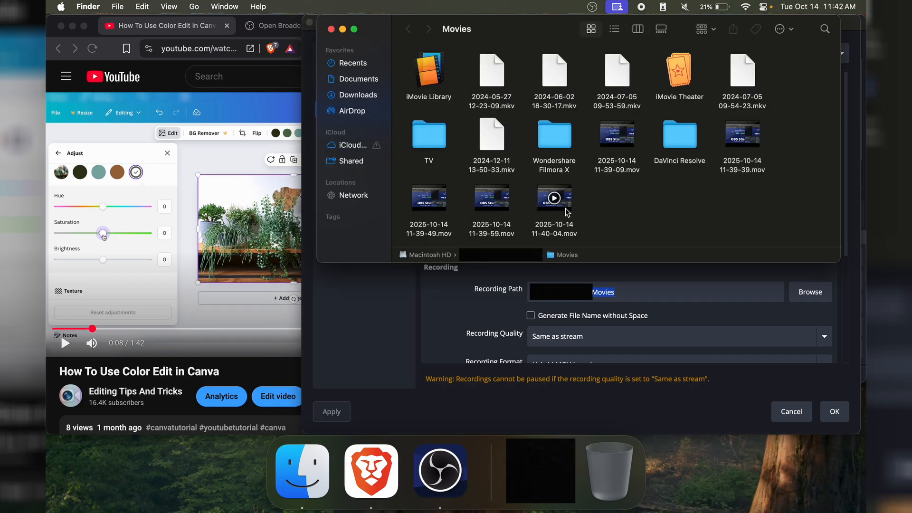
left_click(566, 209)
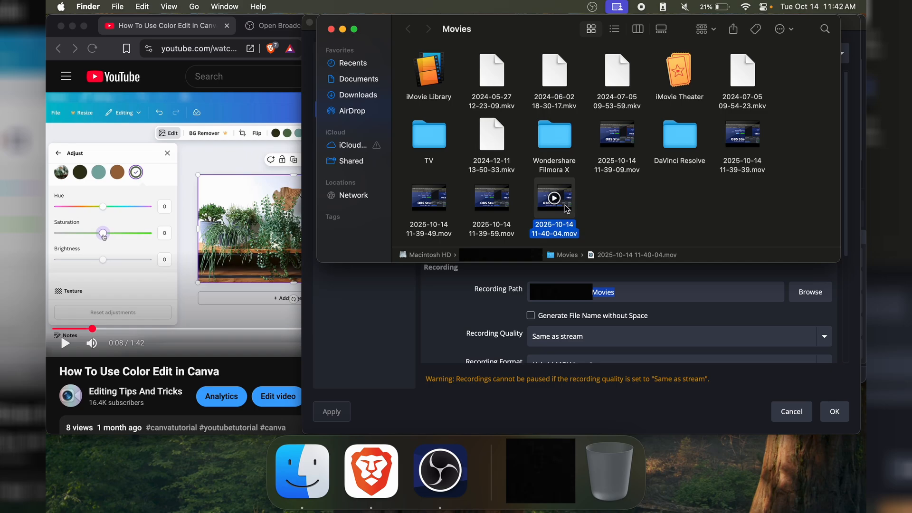
key("space")
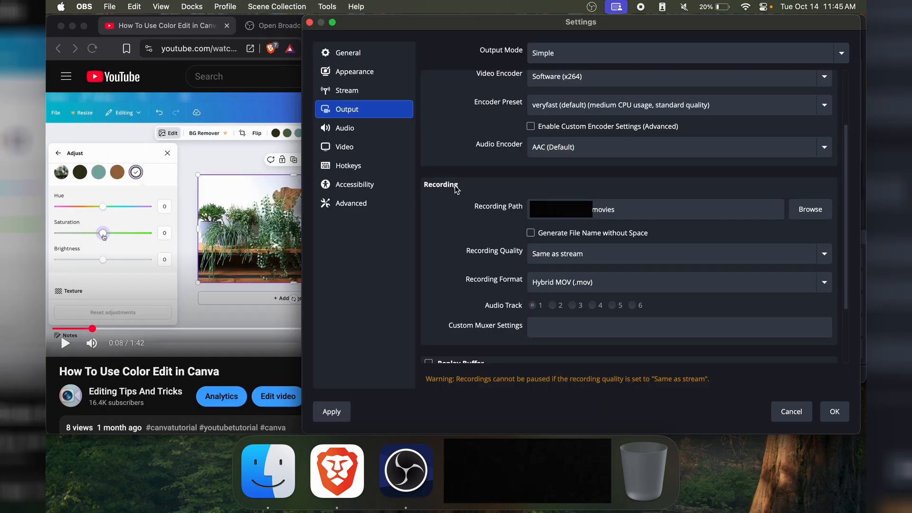
- Change the recording path to the Downloads folder and save the settings
left_click(810, 209)
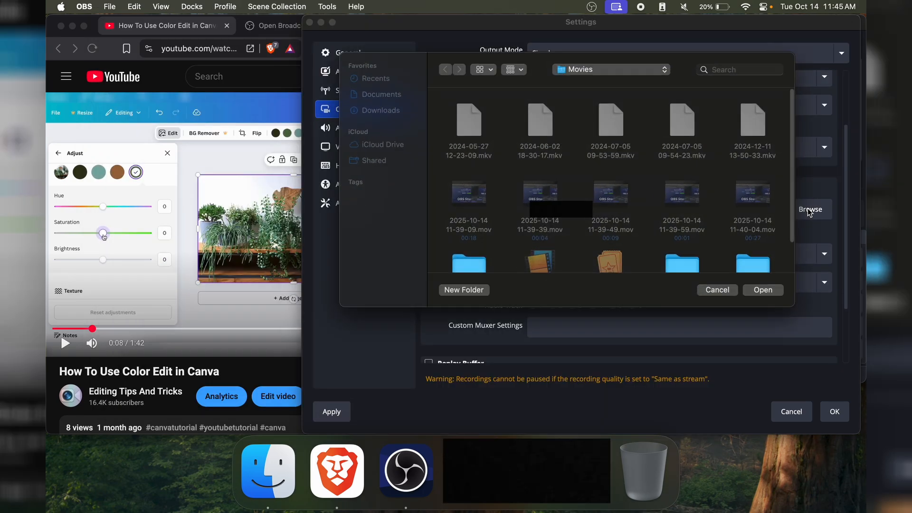
left_click(384, 112)
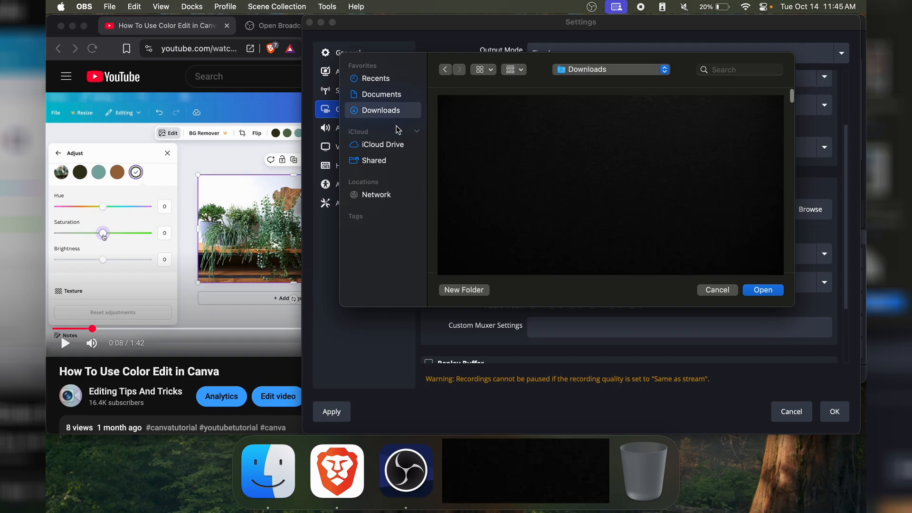
left_click(763, 290)
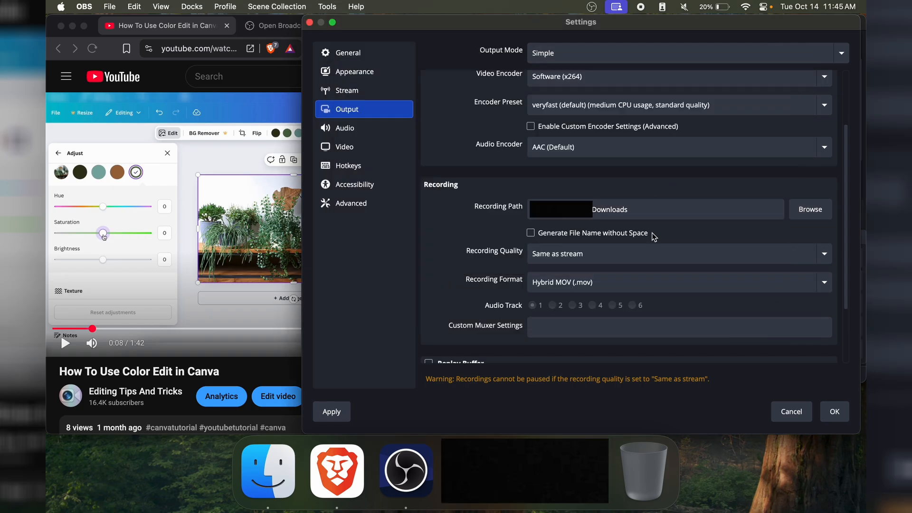
left_click(835, 412)
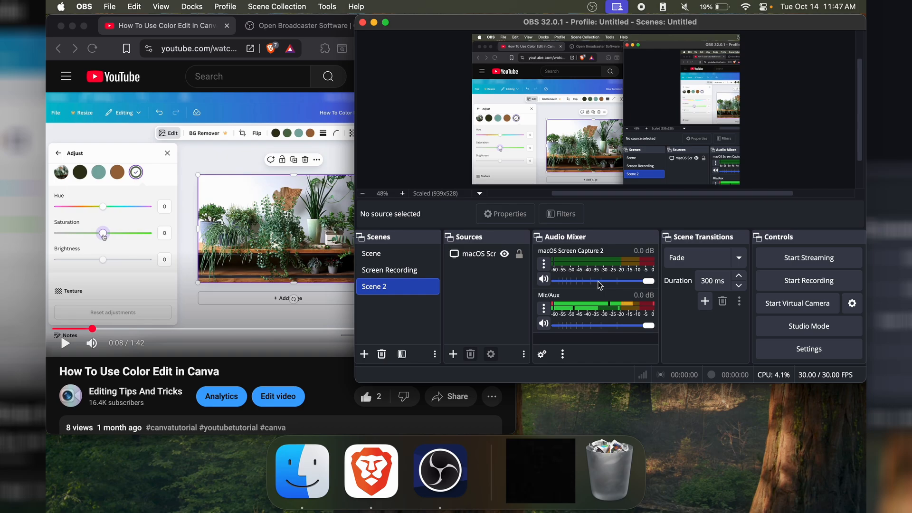
- Lower the macOS Screen Capture 2 volume to about -9.8 dB and reduce the Mic/Aux volume in the audio mixer
left_click_drag(647, 284, 602, 286)
left_click_drag(603, 280, 621, 281)
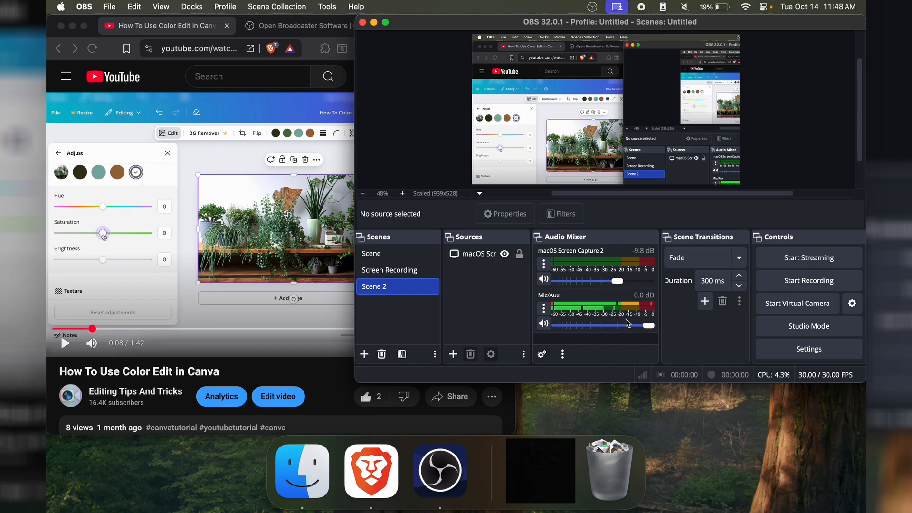
left_click_drag(649, 328, 597, 327)
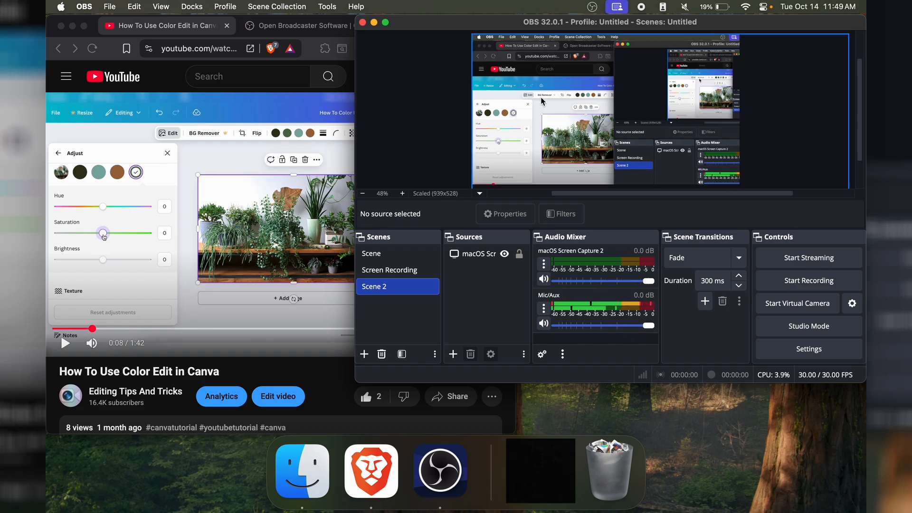
- Scale the macOS Screen Capture 2 source down to the canvas height and position it near the middle of the preview
left_click(583, 99)
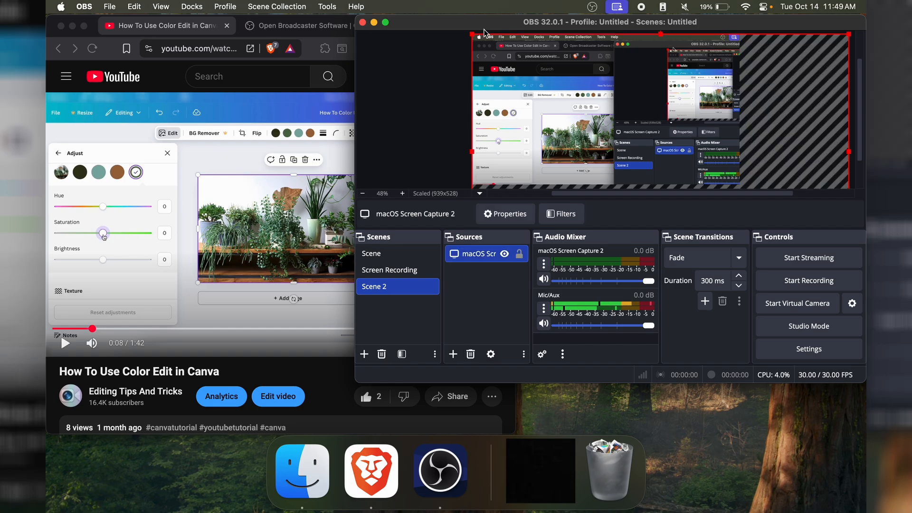
left_click_drag(472, 34, 591, 107)
left_click_drag(638, 154, 518, 81)
left_click_drag(708, 179, 674, 147)
left_click_drag(626, 101, 646, 128)
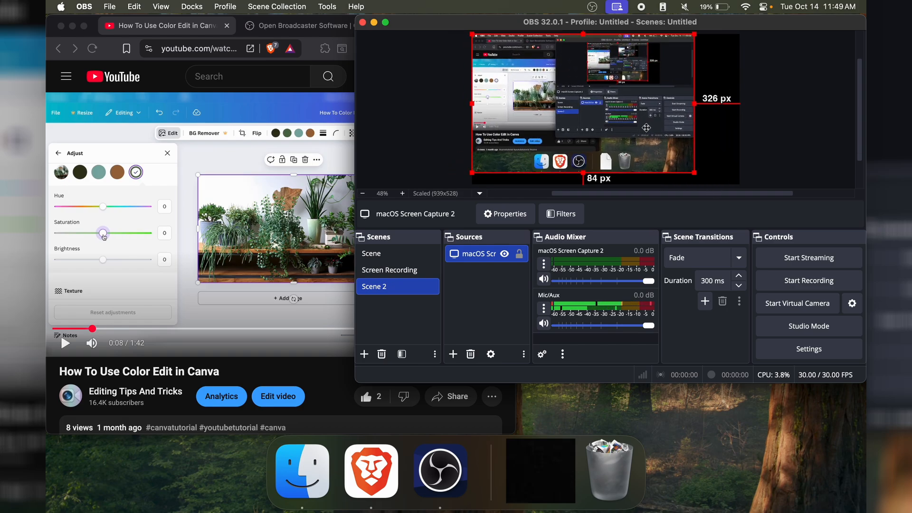
left_click_drag(694, 173, 710, 182)
left_click_drag(613, 125, 627, 126)
- Center the macOS Screen Capture 2 source on the canvas and lock the preview
right_click(608, 101)
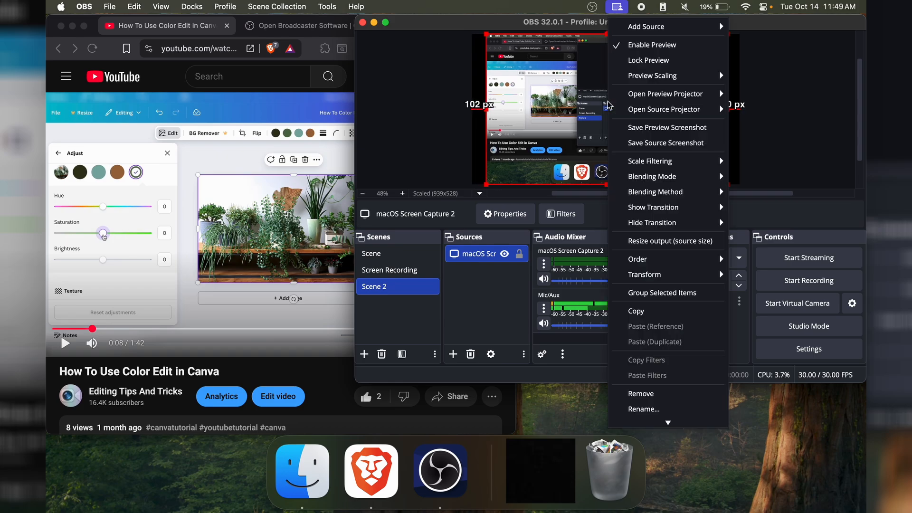
mouse_move(669, 278)
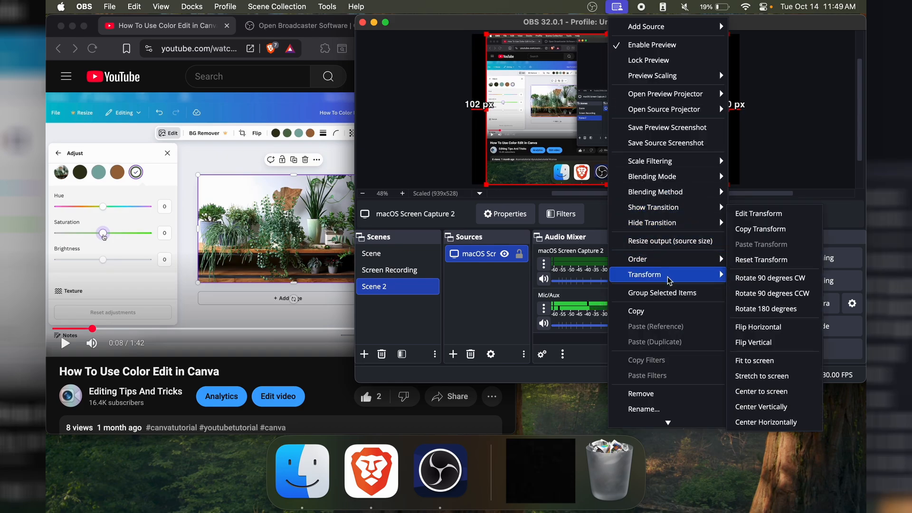
left_click(775, 393)
left_click(771, 161)
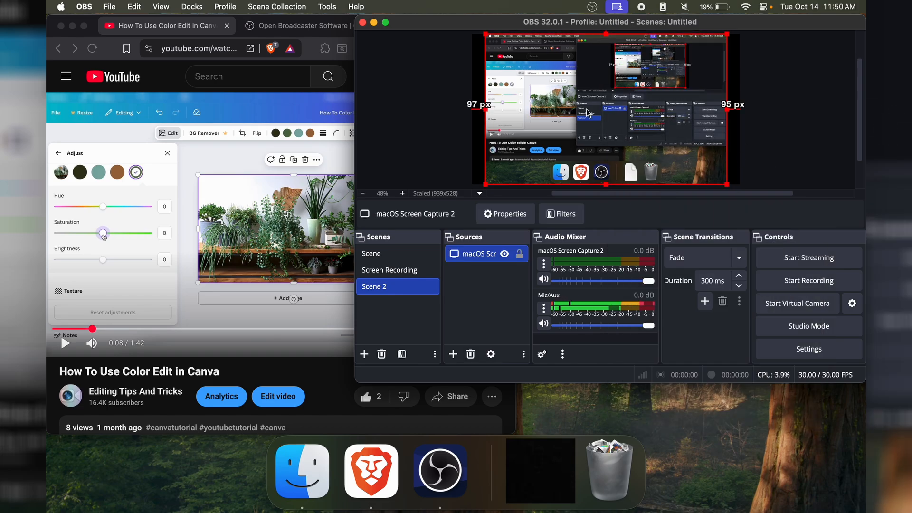
right_click(587, 110)
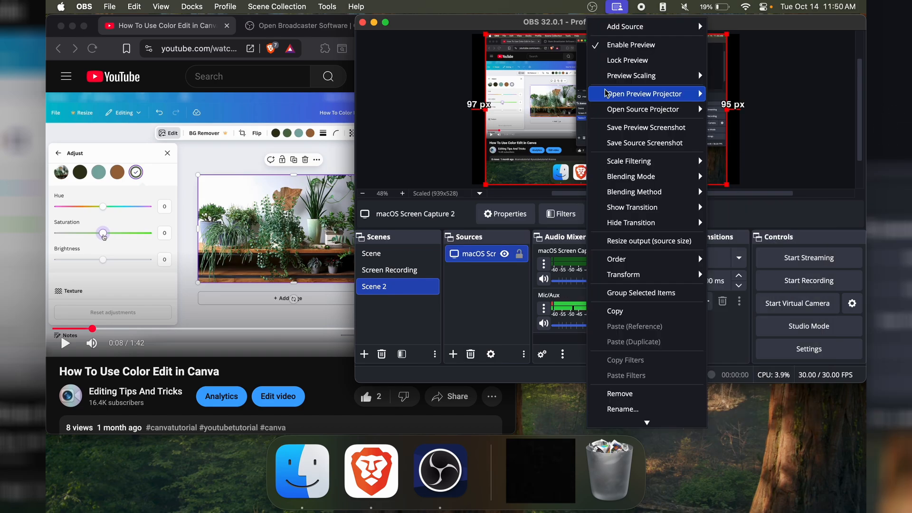
left_click(618, 61)
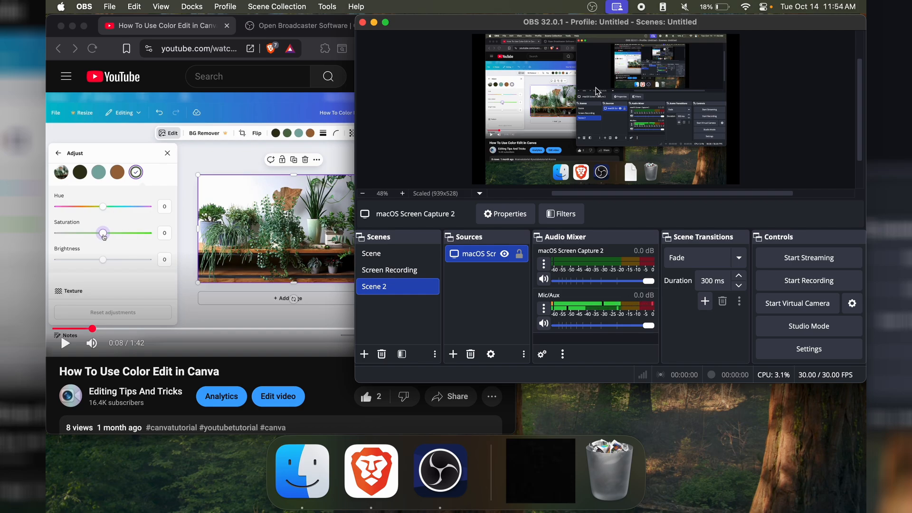
right_click(596, 91)
mouse_move(651, 280)
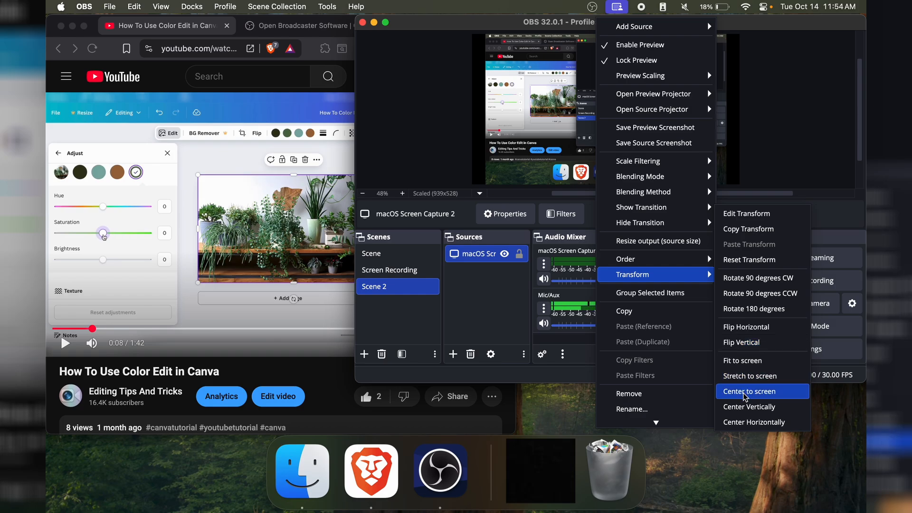
left_click(784, 120)
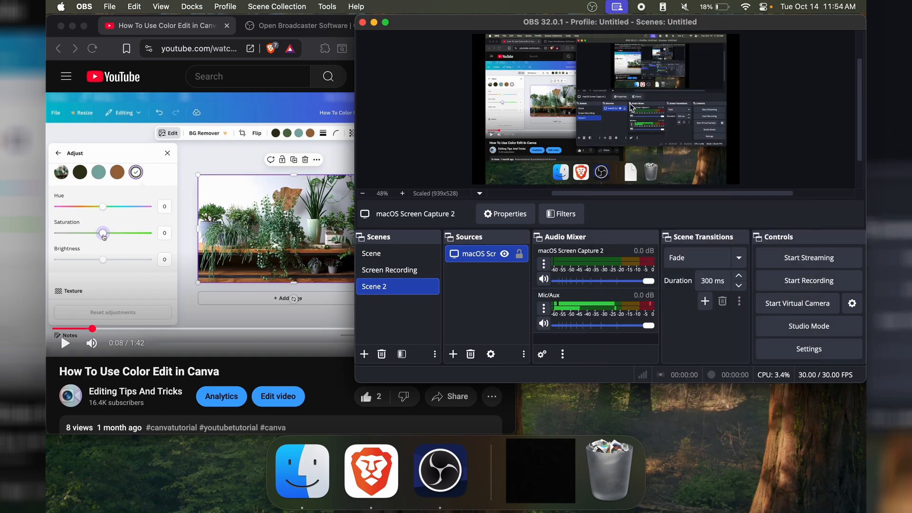